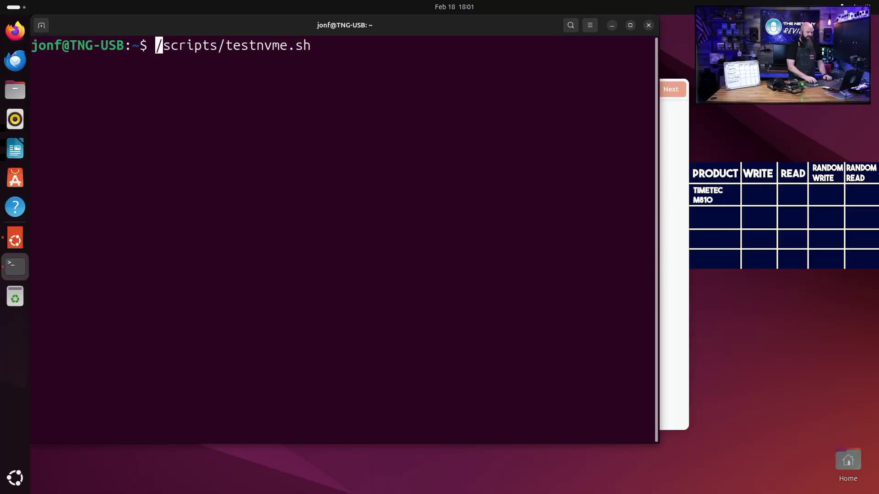
Print the contents of /scripts/testnvme.sh in the terminal and change to the /scripts directory
{"action": "type", "text": "cat"}
{"action": "key", "text": "Return"}
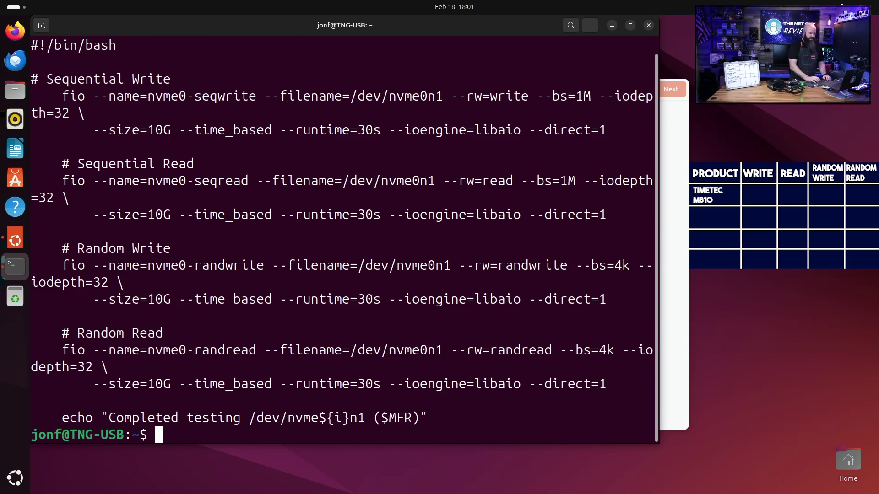
{"action": "type", "text": "cd /scripts"}
{"action": "key", "text": "Return"}
{"action": "type", "text": "."}
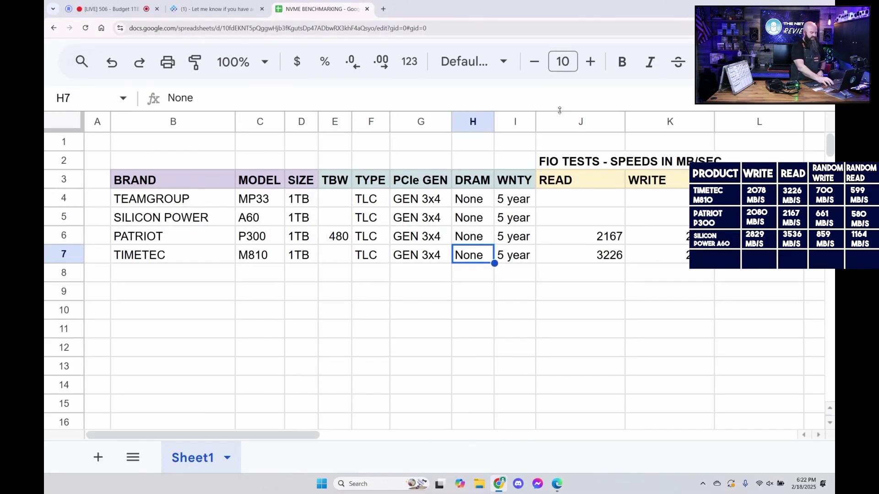
Enter the Silicon Power A60's FIO results in row 5: 3536 for READ and 2829 for WRITE
{"action": "key", "text": "Right"}
{"action": "key", "text": "Right"}
{"action": "key", "text": "Up"}
{"action": "key", "text": "Up"}
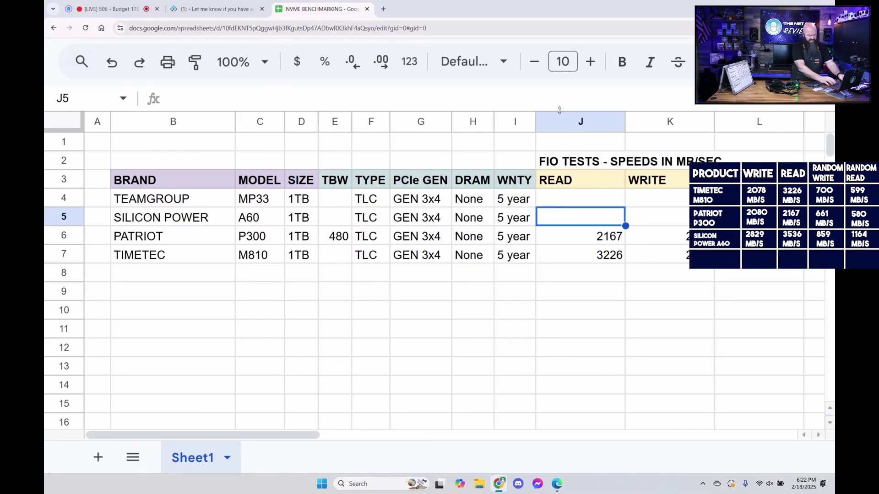
{"action": "type", "text": "3536"}
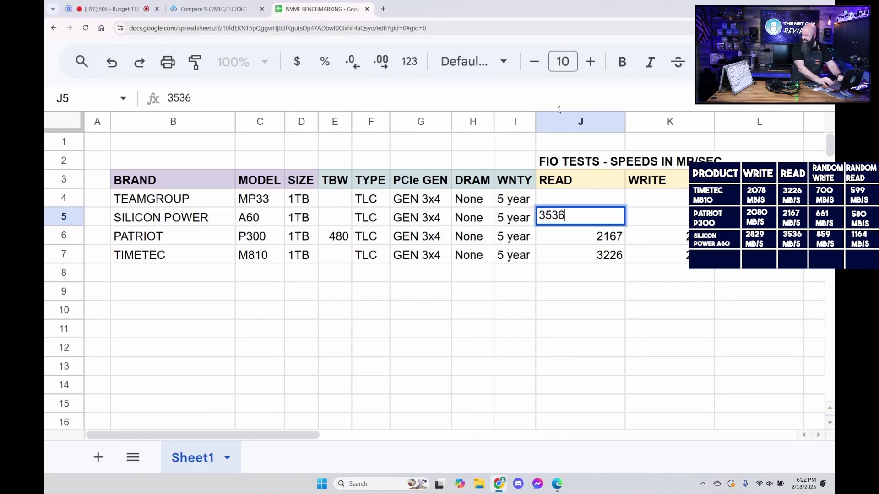
{"action": "key", "text": "Tab"}
{"action": "type", "text": "2839"}
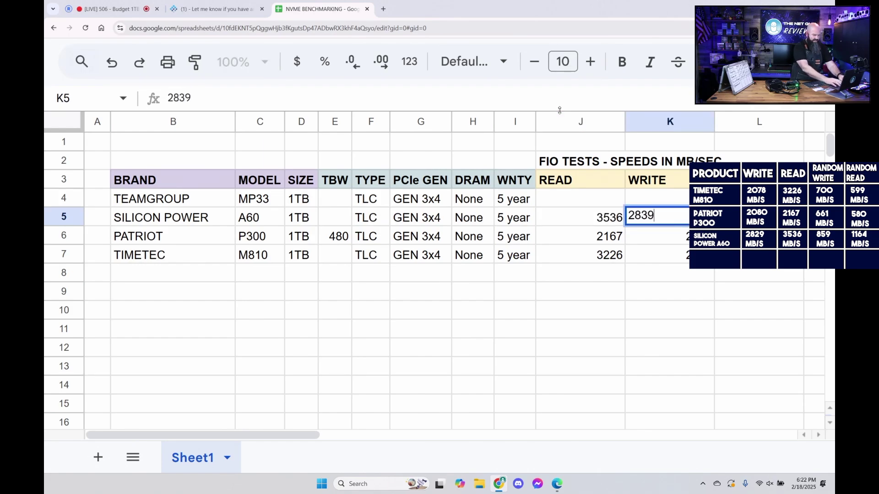
{"action": "key", "text": "BackSpace"}
{"action": "key", "text": "BackSpace"}
{"action": "type", "text": "29"}
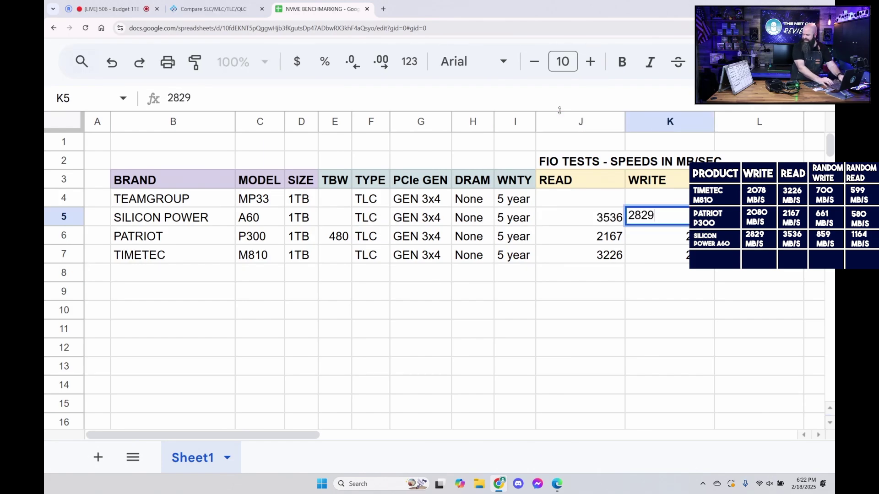
Enter 1164 as the Silicon Power A60's 4K READ speed in L5
{"action": "key", "text": "Tab"}
{"action": "type", "text": "1"}
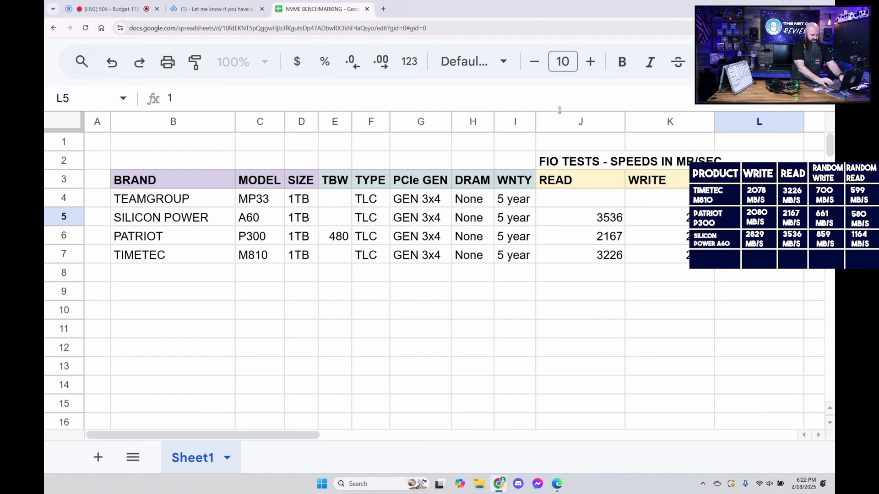
{"action": "type", "text": "12"}
{"action": "key", "text": "BackSpace"}
{"action": "type", "text": "64"}
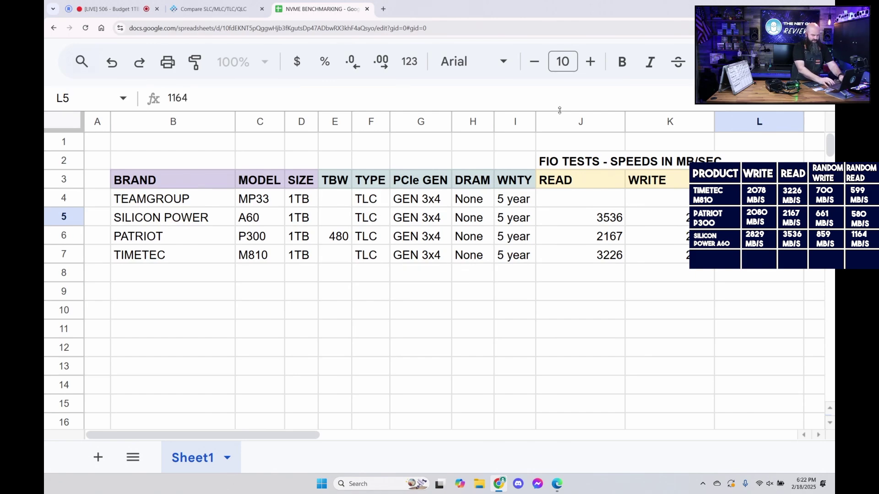
{"action": "key", "text": "Tab"}
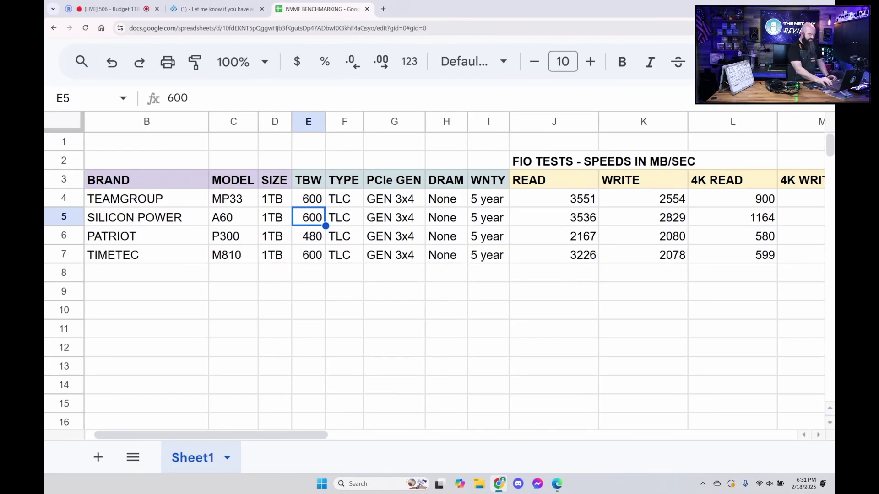
Compare the TBW ratings of the four drives, along with their PCIe generation and DRAM entries
{"action": "left_click", "coordinate": [308, 198]}
{"action": "left_click", "coordinate": [308, 218]}
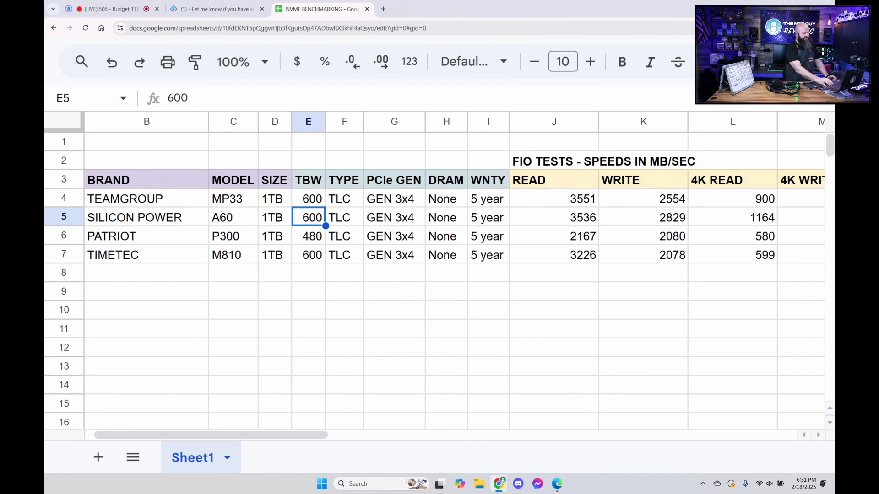
{"action": "left_click", "coordinate": [307, 236]}
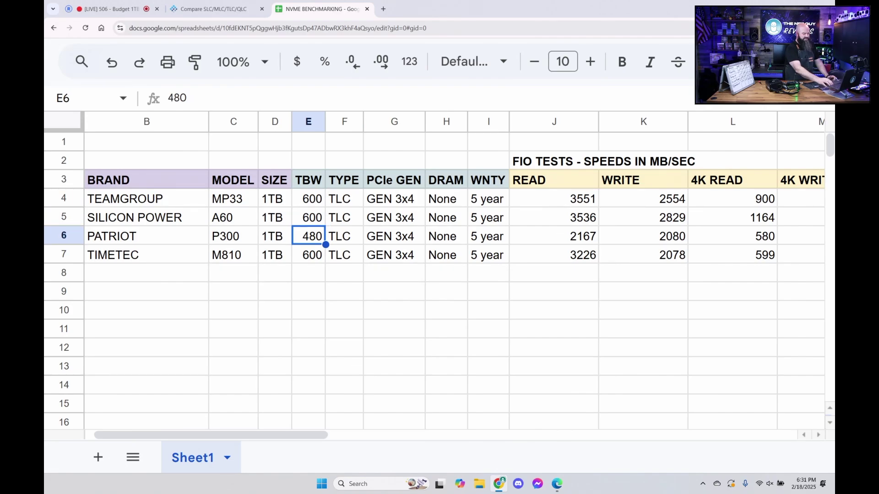
{"action": "left_click", "coordinate": [308, 254]}
{"action": "left_click", "coordinate": [394, 255]}
{"action": "left_click", "coordinate": [446, 236]}
Examine the Patriot P300's READ and WRITE speeds against the Silicon Power A60's READ speed and warranty
{"action": "left_click", "coordinate": [554, 236]}
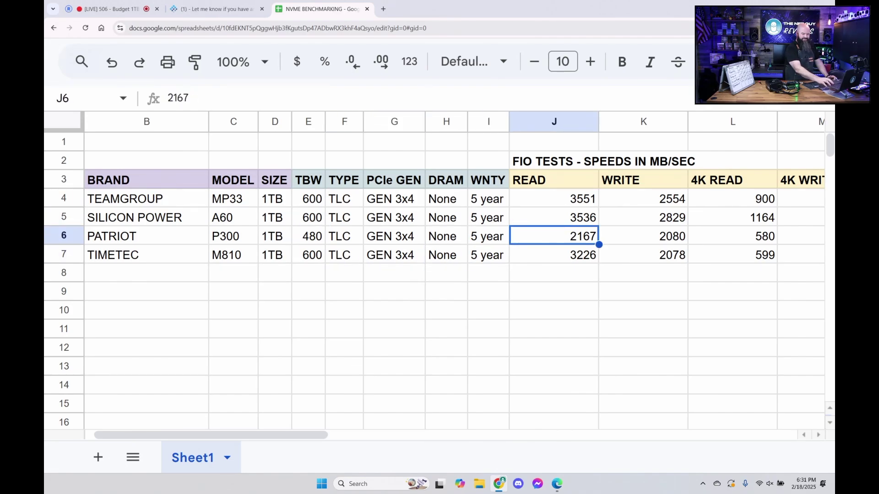
{"action": "left_click", "coordinate": [643, 236]}
{"action": "left_click", "coordinate": [554, 236]}
{"action": "left_click", "coordinate": [643, 236]}
{"action": "left_click", "coordinate": [553, 236]}
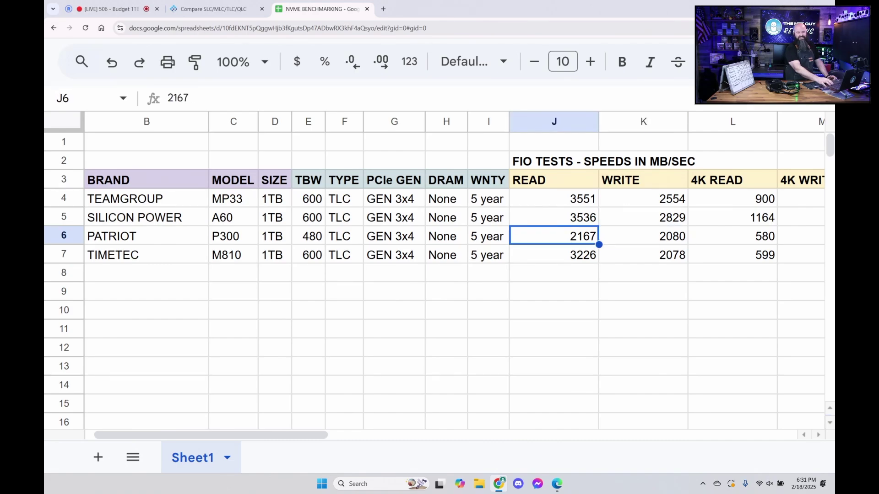
{"action": "left_click", "coordinate": [643, 236]}
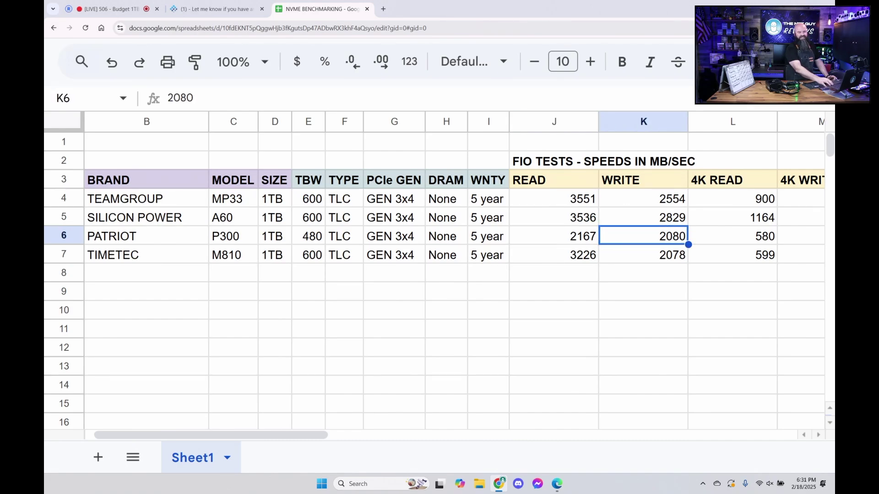
{"action": "left_click", "coordinate": [553, 236]}
{"action": "left_click", "coordinate": [554, 217]}
{"action": "left_click", "coordinate": [488, 217]}
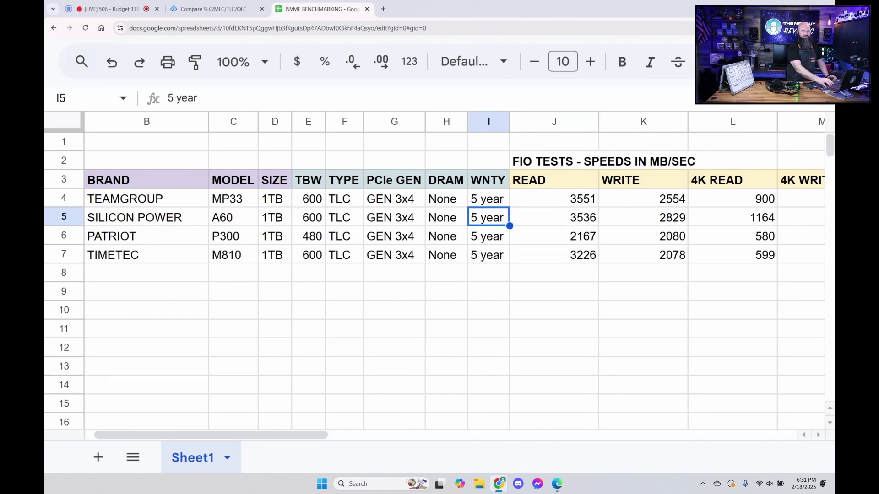